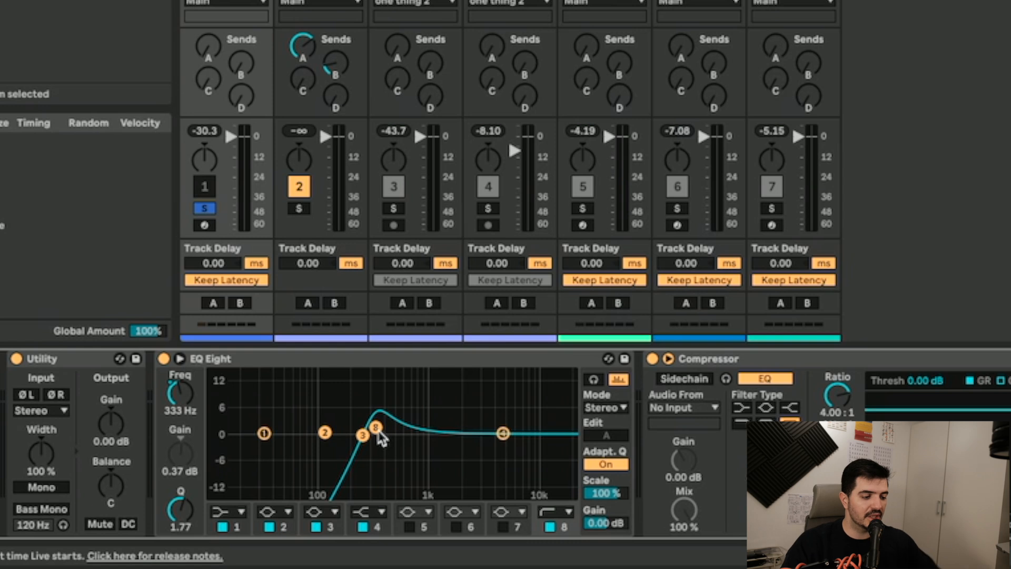
Play the set and shift EQ Eight's band 8 filter slightly lower in frequency on the soloed first track.
key("space")
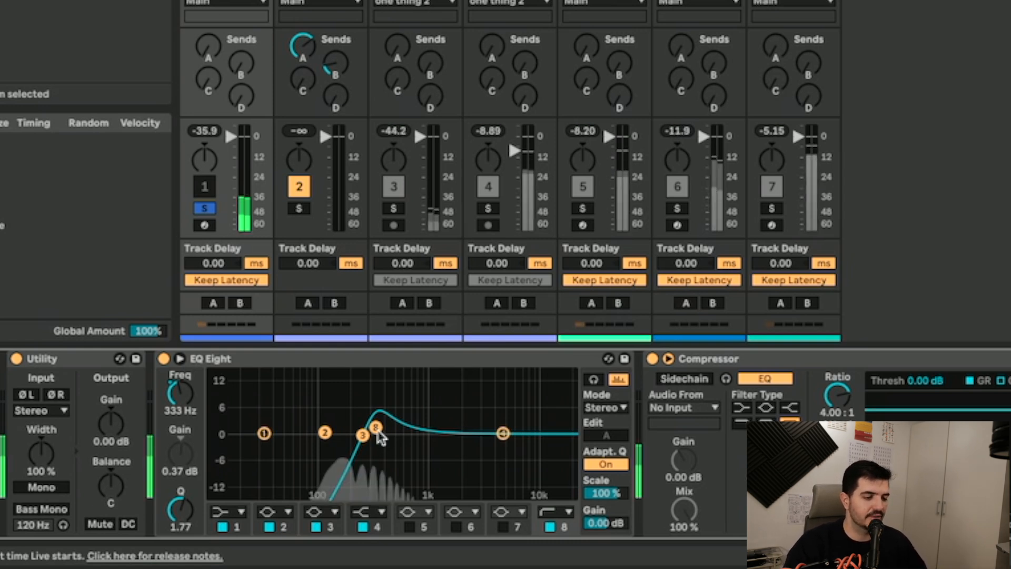
left_click_drag(377, 429, 359, 419)
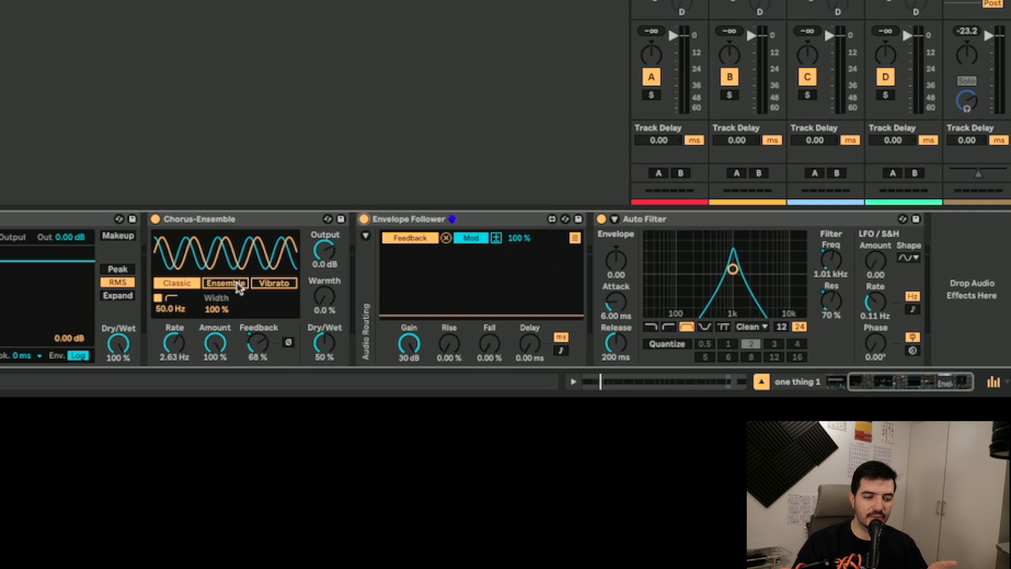
Show the Envelope Follower's full mapping list and set the Chorus-Ensemble rate to 5.24 Hz during playback.
left_click(575, 238)
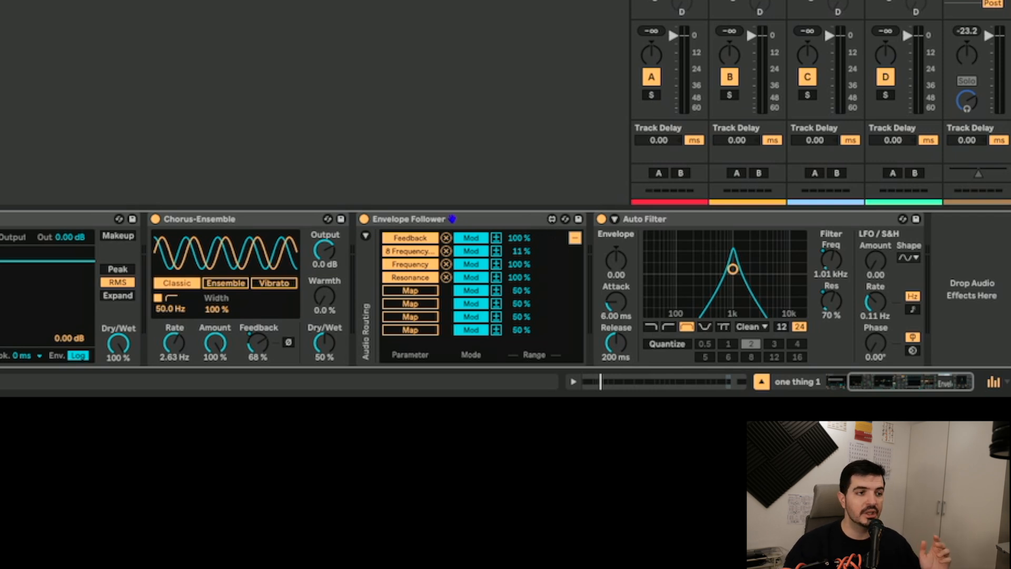
key("space")
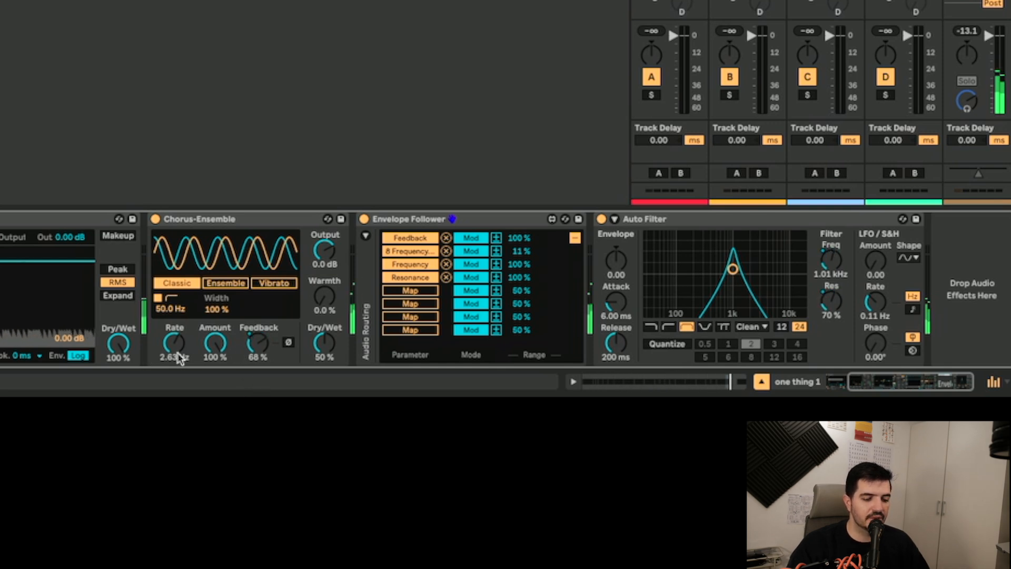
left_click_drag(179, 358, 179, 337)
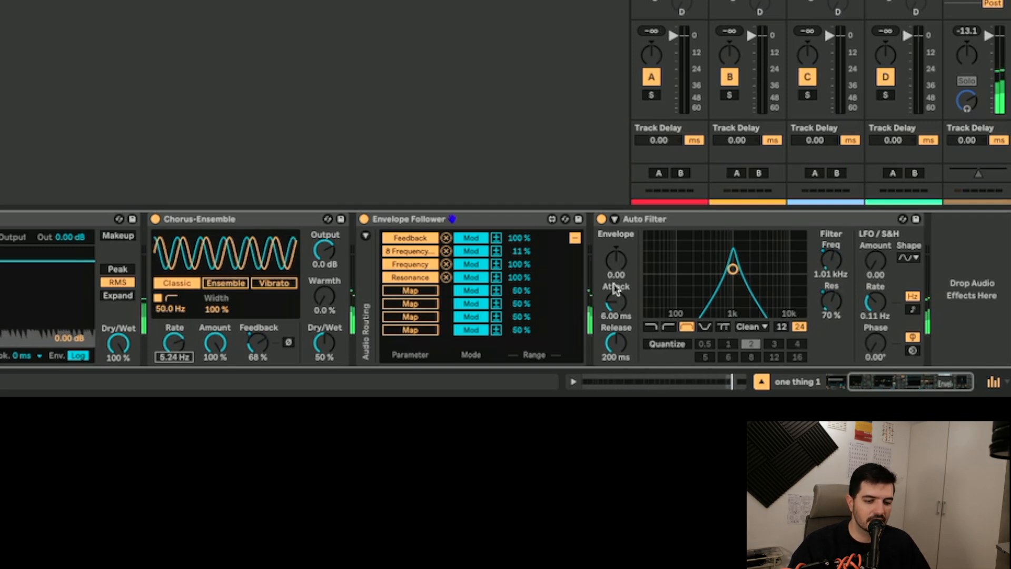
Set the Auto Filter's envelope amount to 41.7 and adjust the Envelope Follower's modulation range for the 8 Frequency mapping.
left_click_drag(624, 272, 623, 252)
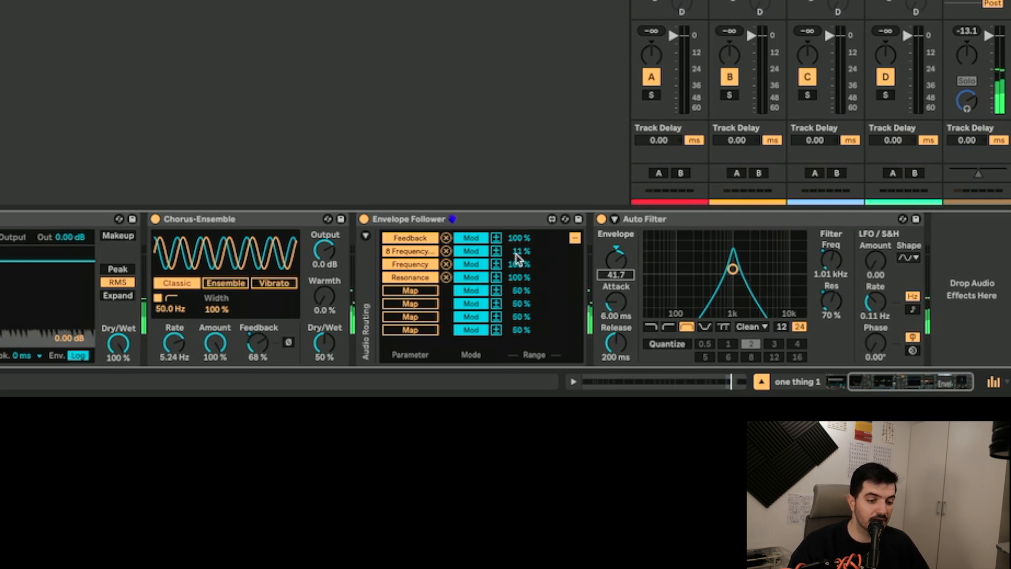
mouse_move(516, 255)
left_mouse_down()
mouse_move(516, 247)
mouse_move(519, 266)
left_mouse_up()
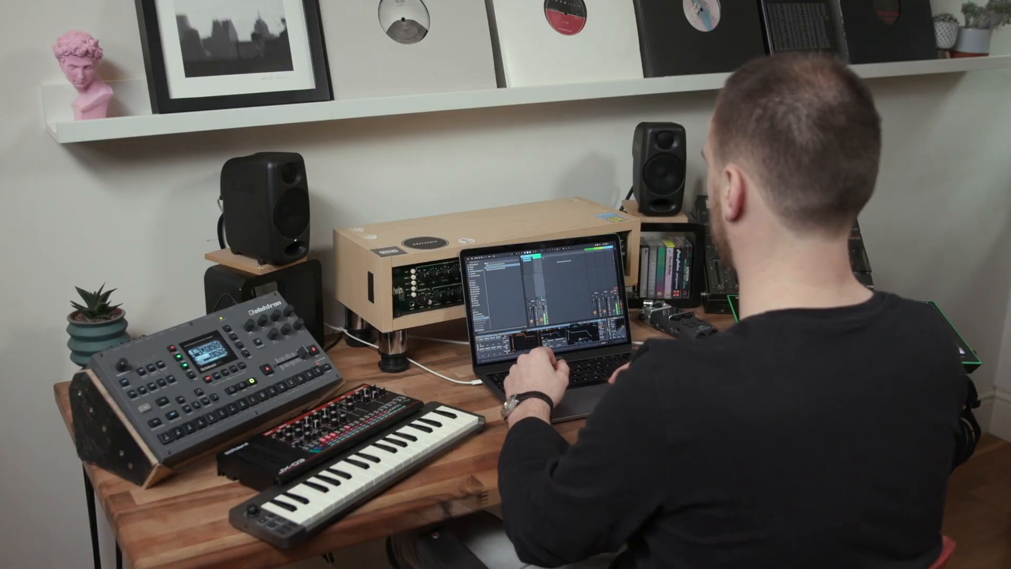
double_click(537, 258)
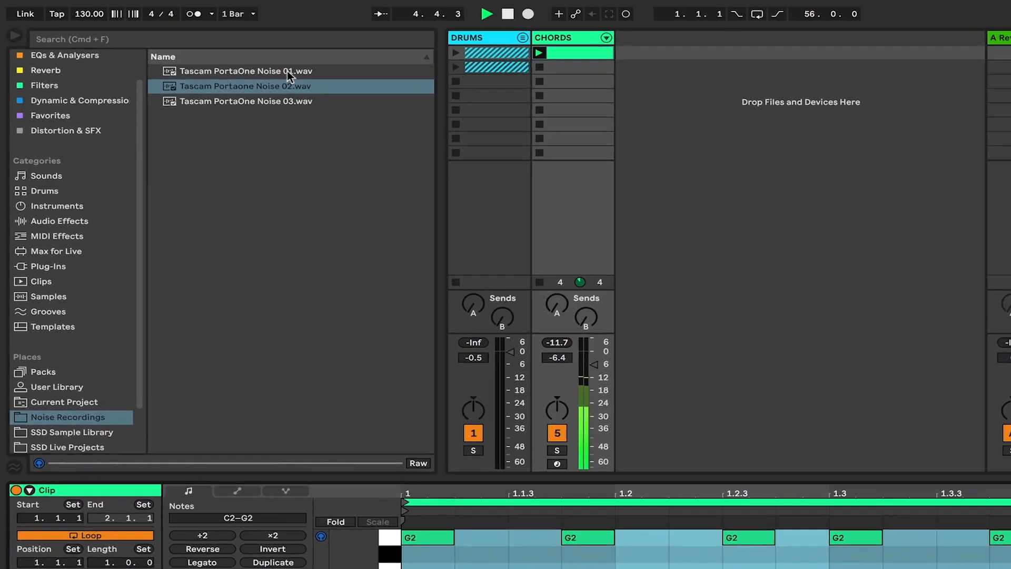
Audition the Tascam PortaOne noise recordings and place Noise 01 on a new audio track beside CHORDS.
left_click(261, 63)
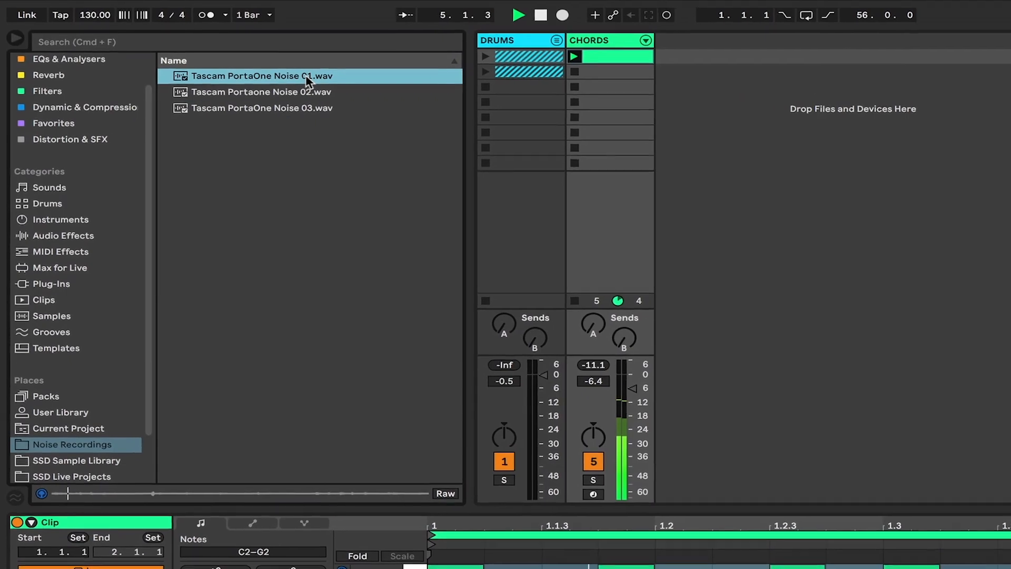
left_click(309, 94)
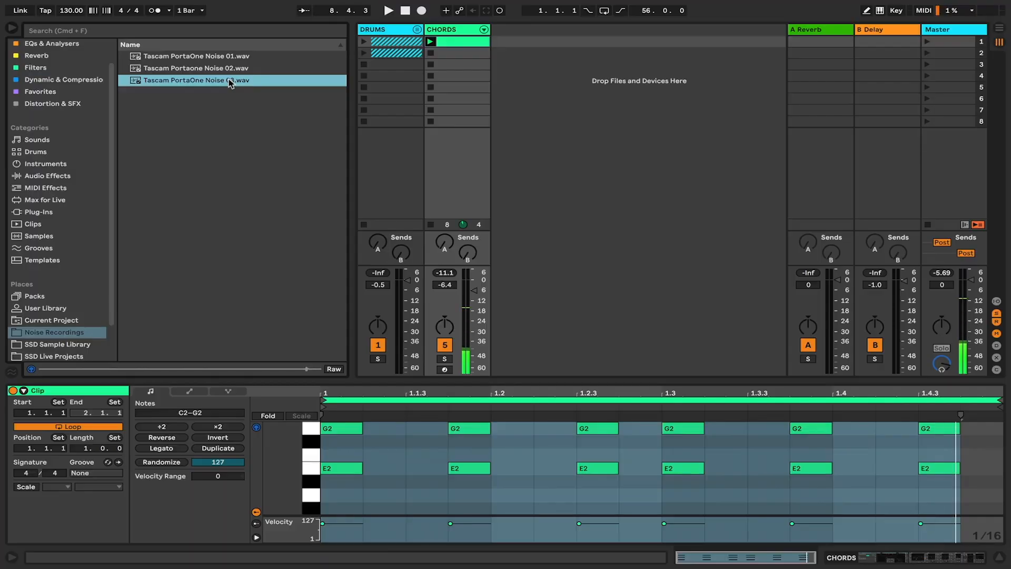
left_click_drag(209, 59, 577, 50)
Load the Gated Noise preset onto the noise track and show its sidechain settings, with CHORDS Post FX as the source.
left_click(63, 80)
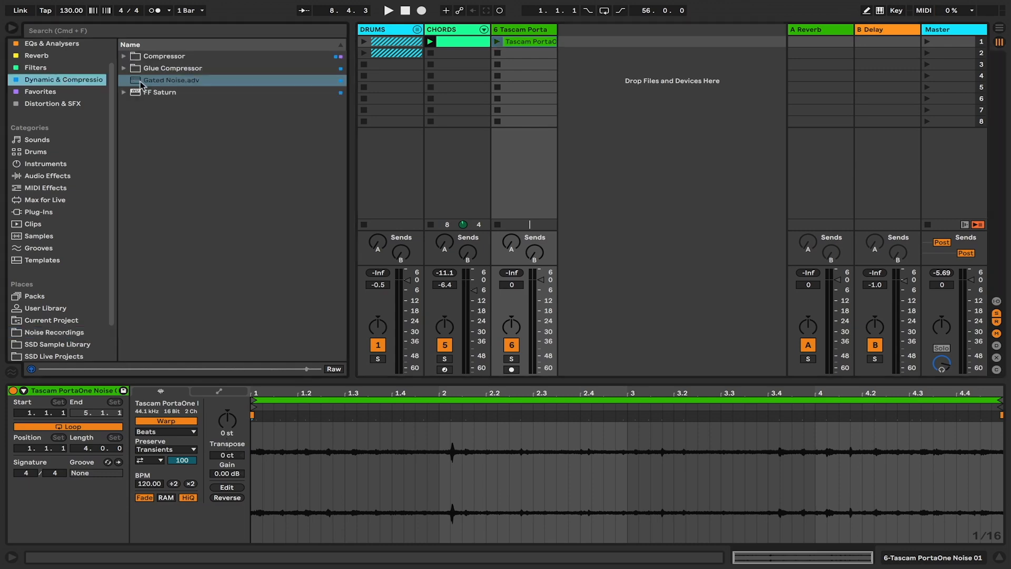
left_click_drag(142, 82, 142, 81)
left_click_drag(143, 81, 509, 82)
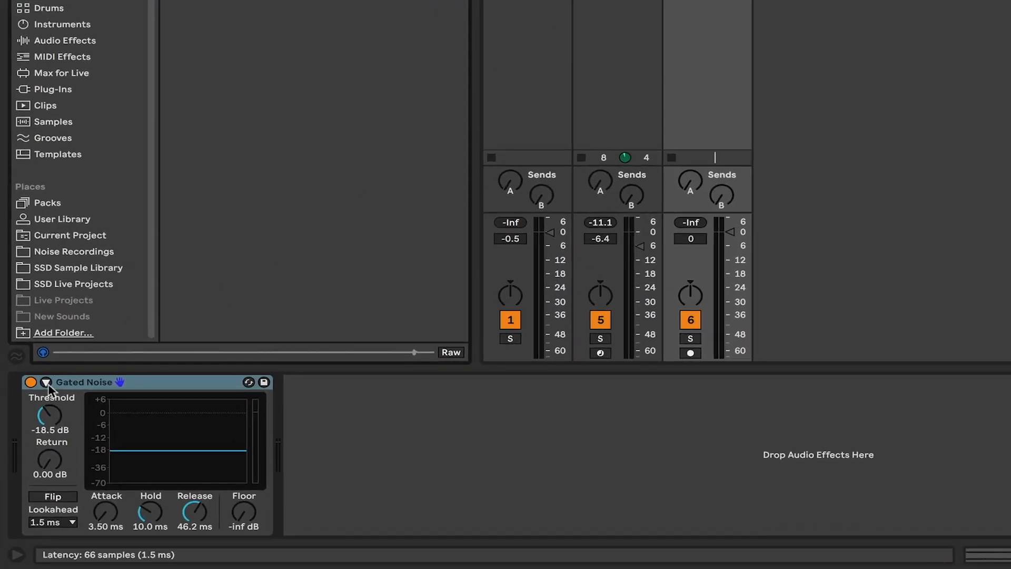
left_click(41, 399)
left_click(62, 399)
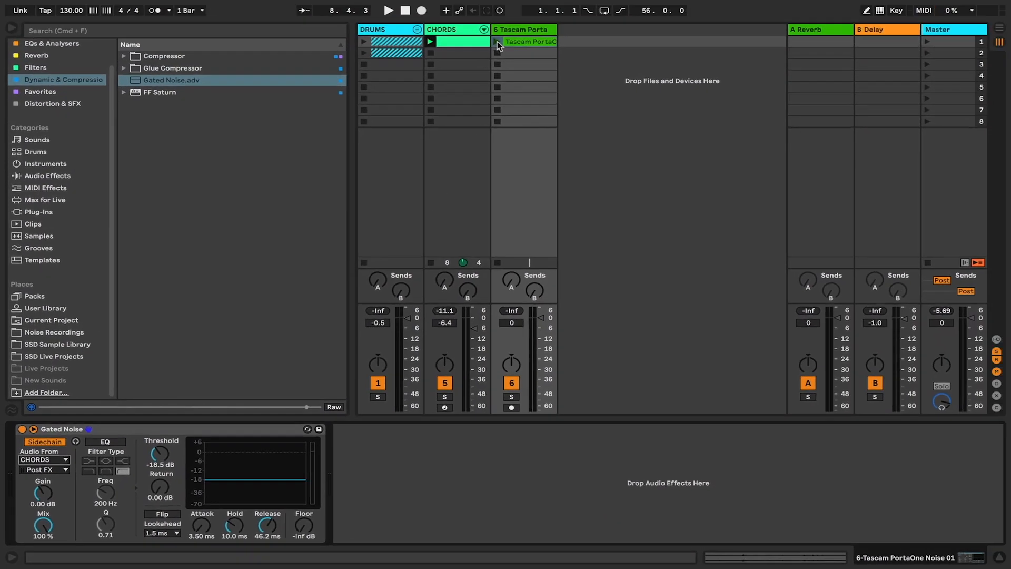
Launch the noise clip, turn its grid off and shorten the loop to the section between the peaks in bars 2 and 3.
left_click(497, 42)
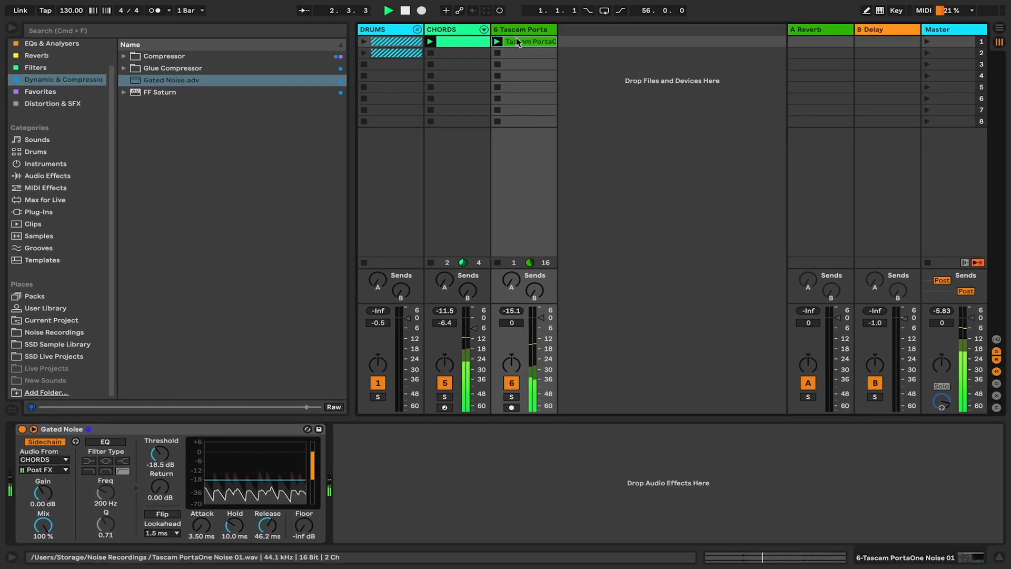
left_click(517, 42)
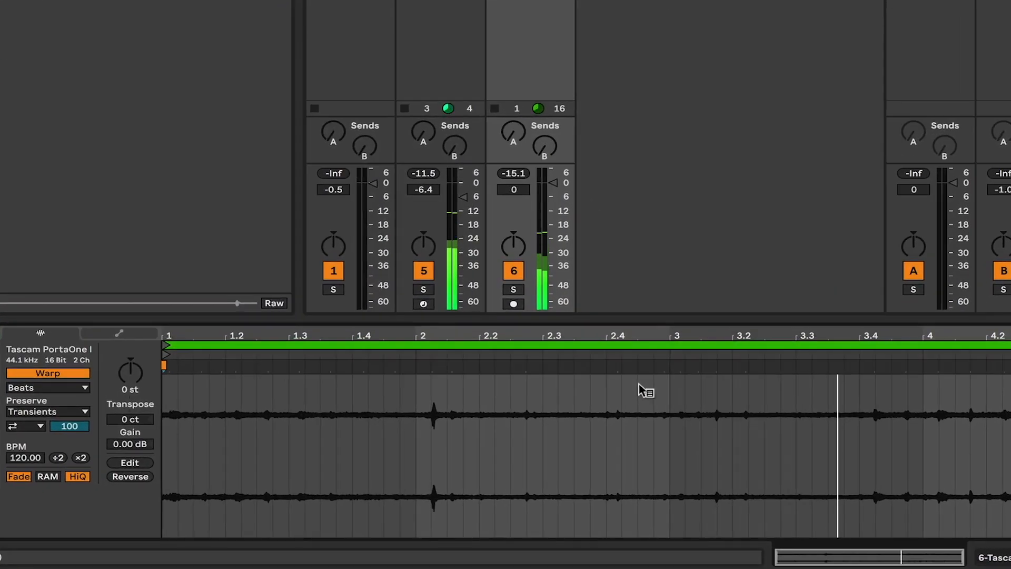
right_click(605, 431)
left_click(662, 355)
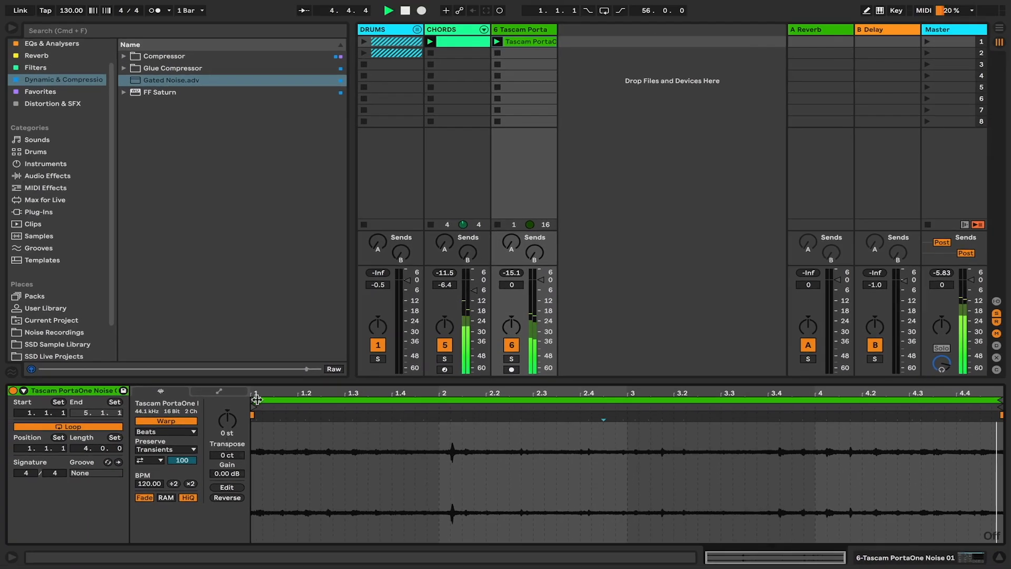
mouse_move(256, 399)
left_mouse_down()
mouse_move(485, 398)
mouse_move(472, 398)
left_mouse_up()
left_click_drag(1001, 400, 767, 400)
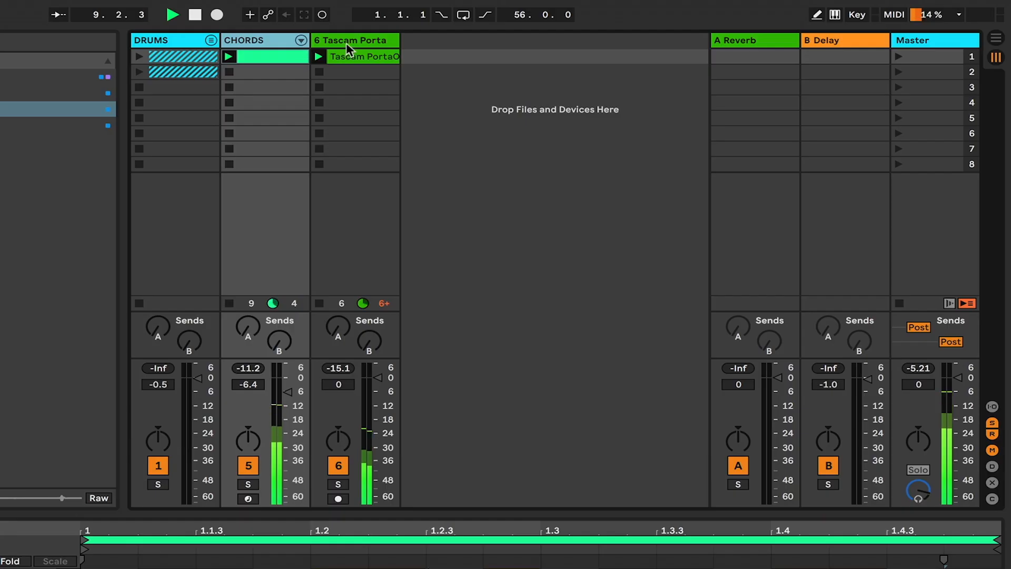
Group the CHORDS and Tascam noise tracks, and adjust the group's send B amount.
left_click(353, 40)
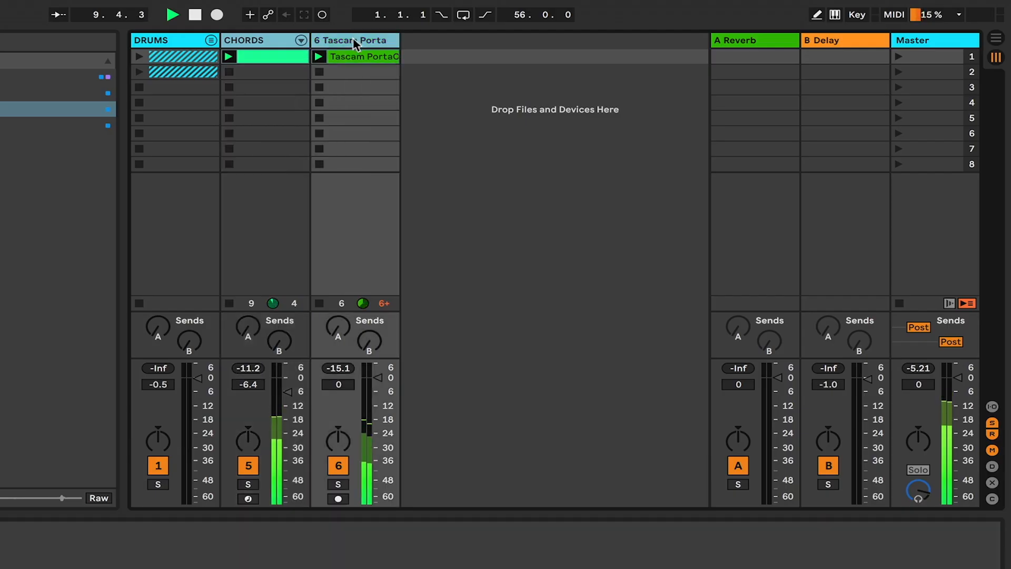
right_click(354, 43)
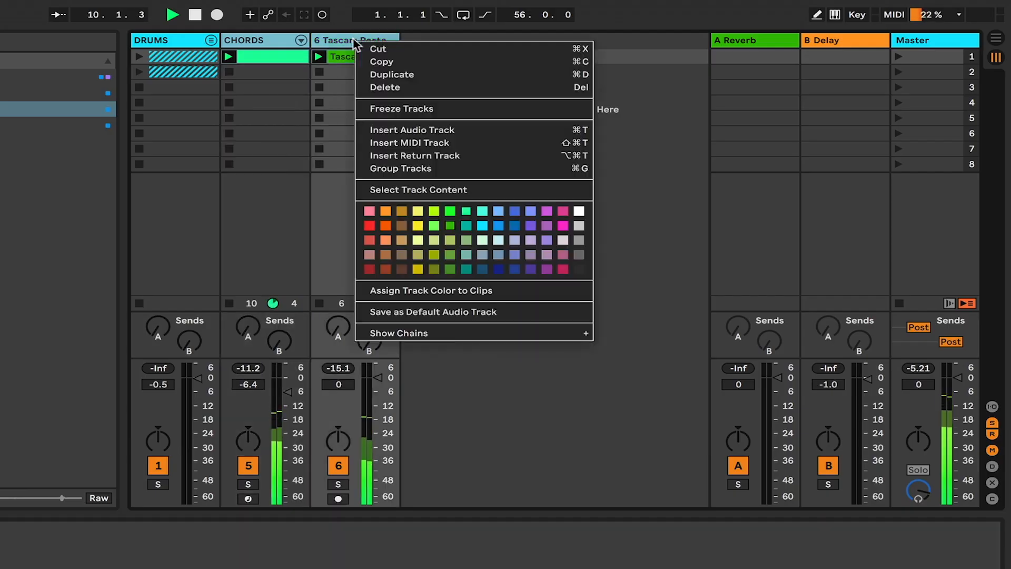
left_click(390, 169)
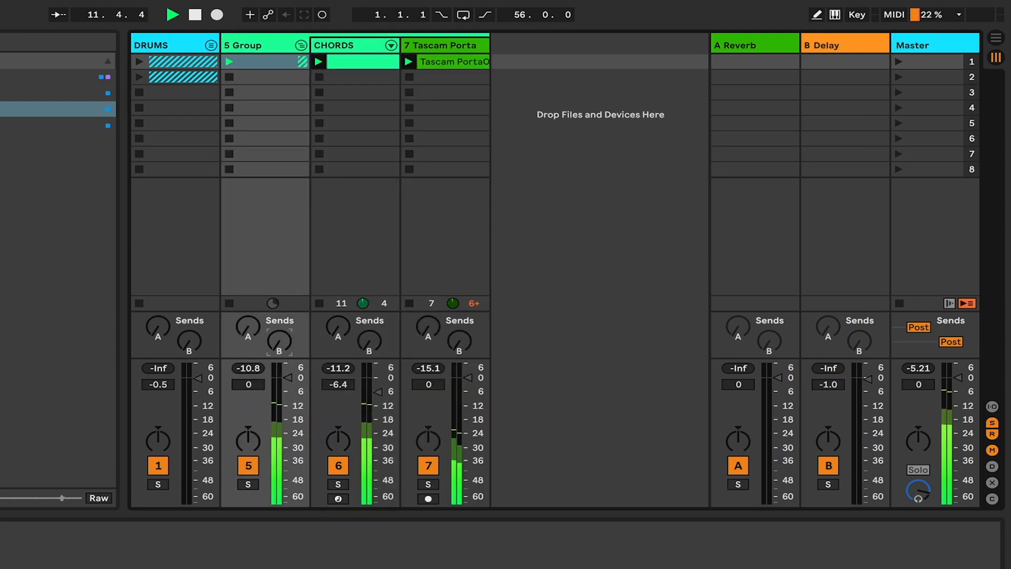
left_click_drag(279, 341, 252, 321)
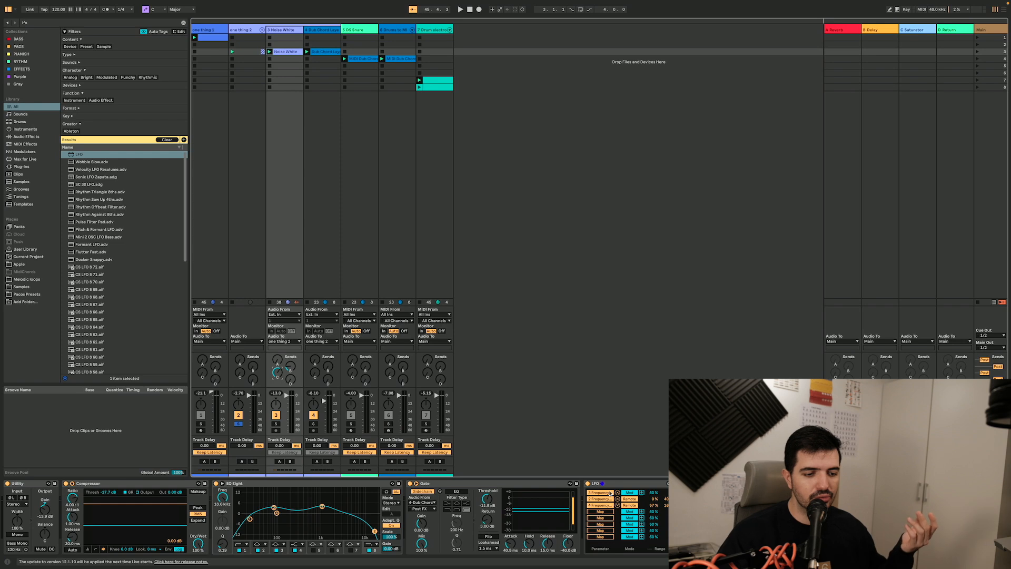
Inspect the Noise White track's LFO mappings and waveform, and listen to track 4 in solo for comparison.
left_click(613, 482)
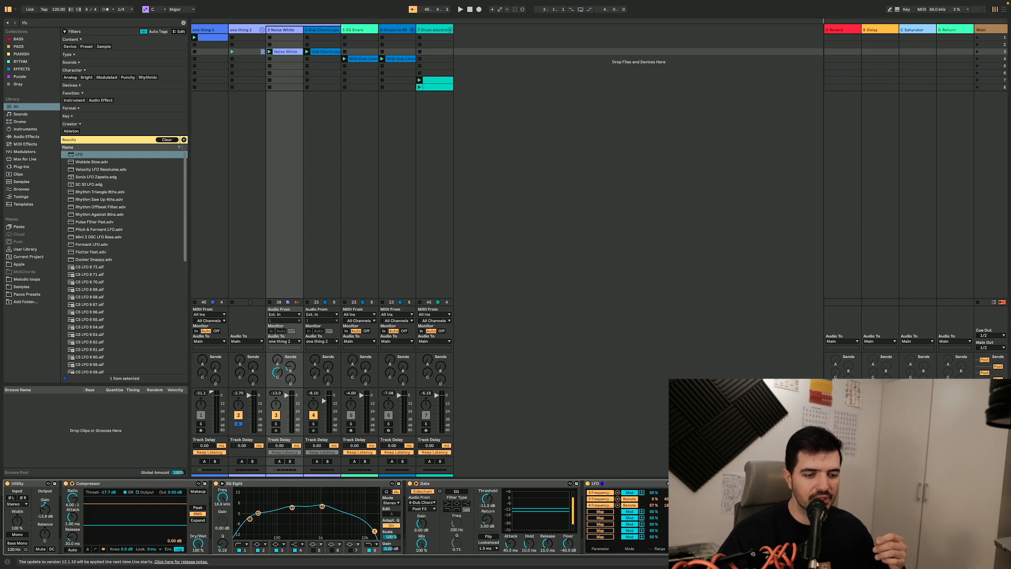
left_click(679, 492)
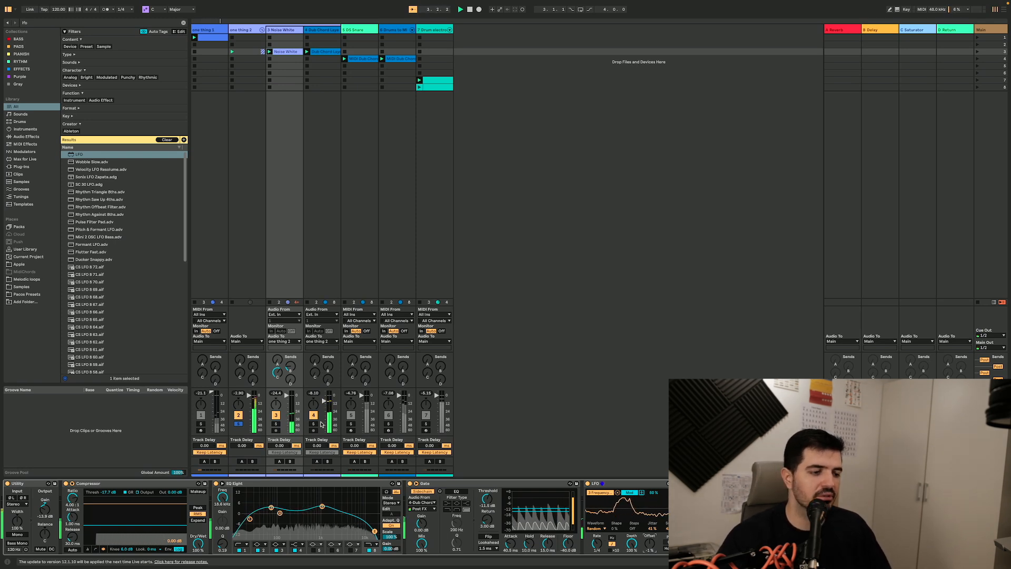
left_click(330, 255)
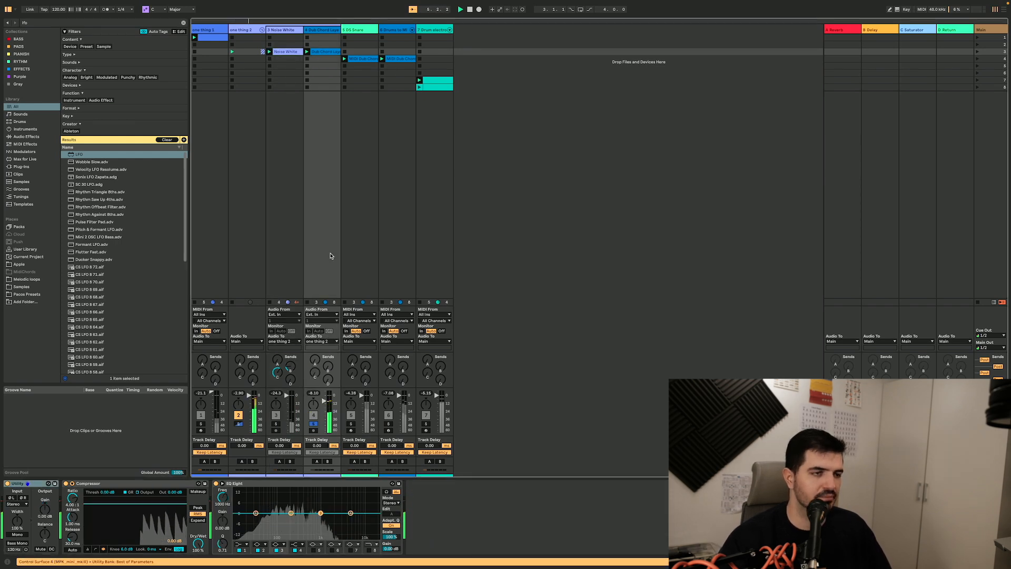
left_click(282, 227)
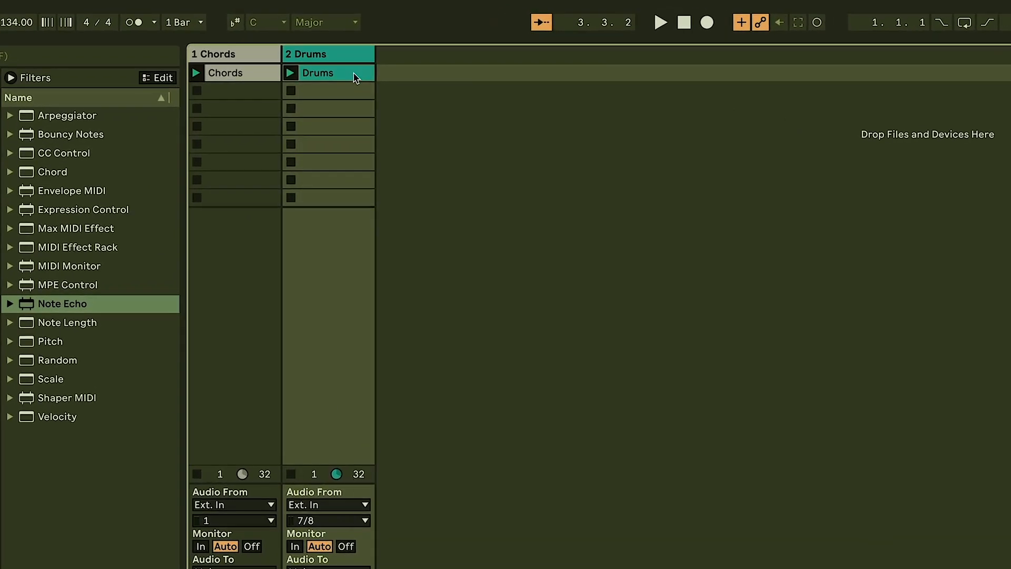
Convert the Drums audio clip to a new MIDI track with Convert Drums, and audition the new track in solo.
right_click(353, 76)
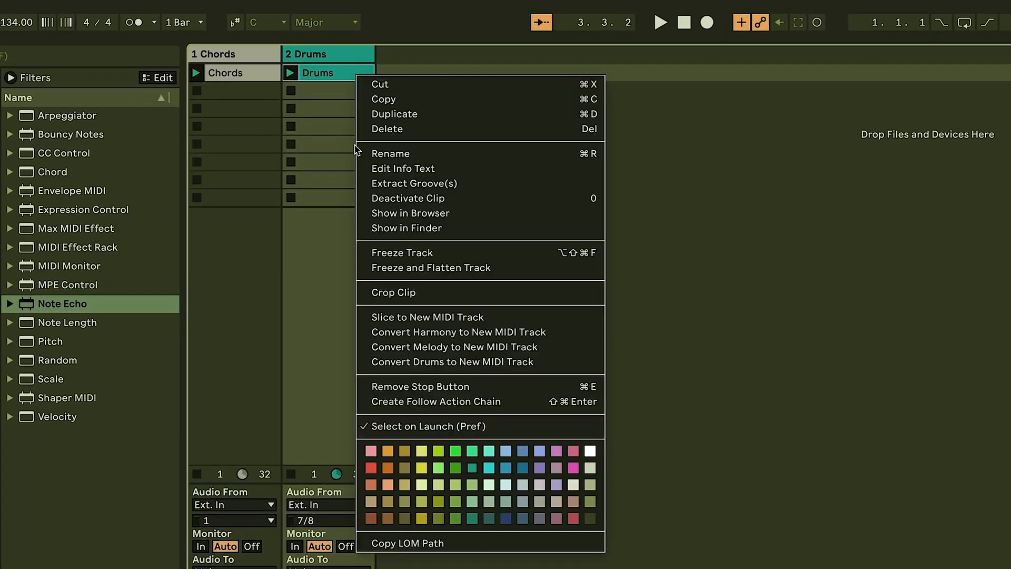
left_click(384, 362)
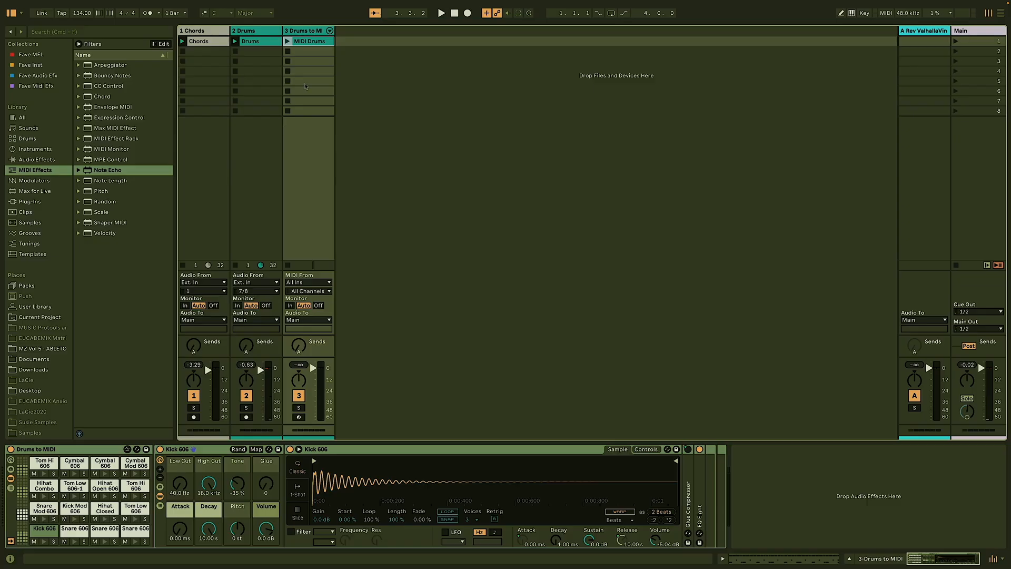
left_click(298, 408)
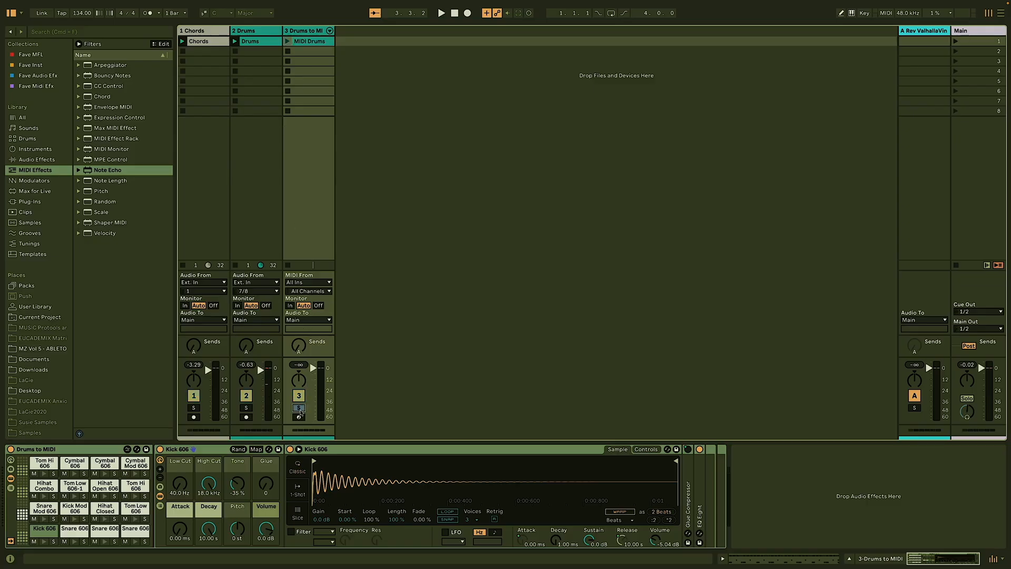
key("space")
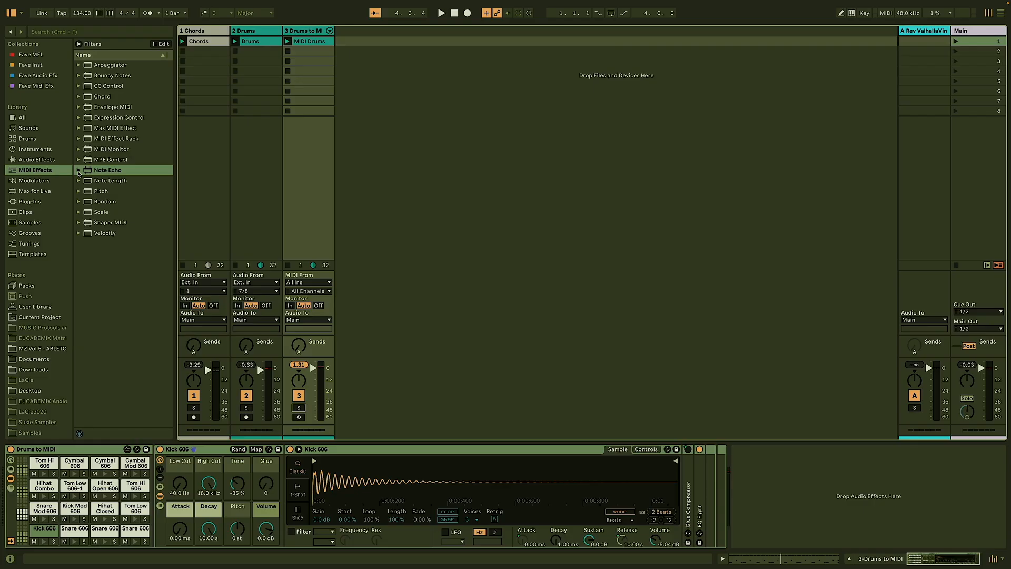
Add the Note Echo preset Arcade Repeat before the drum rack on the Drums to MIDI track and start playback.
left_click(79, 170)
double_click(91, 183)
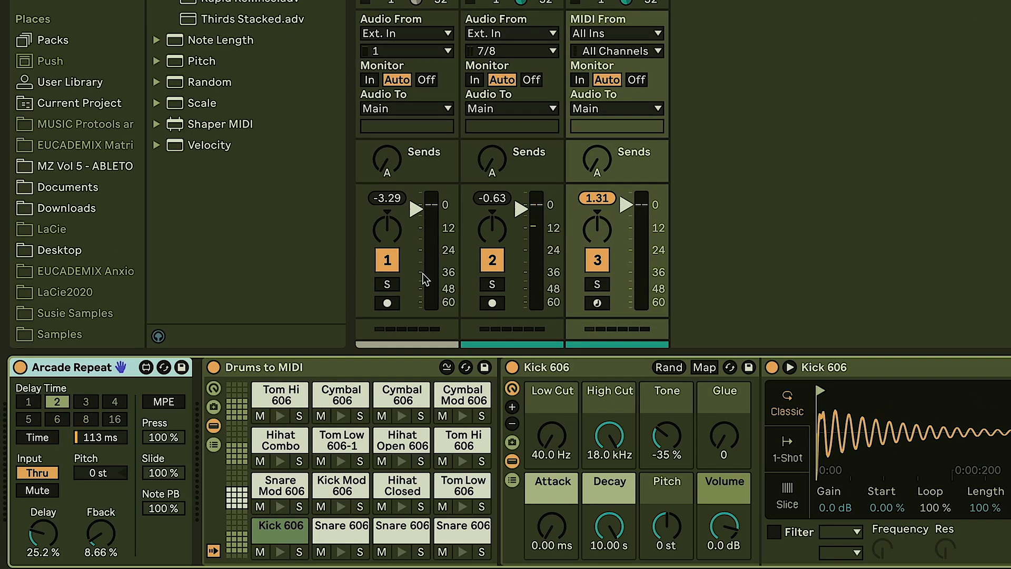
key("space")
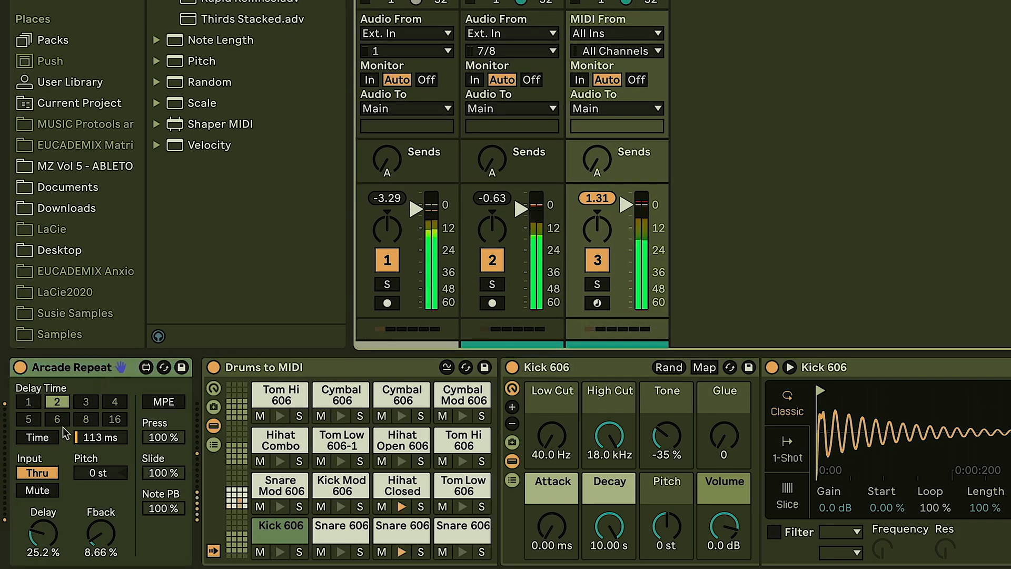
Switch Arcade Repeat's delay time to Sync with a value of 3, and raise the pitch of its echoes.
left_click(53, 441)
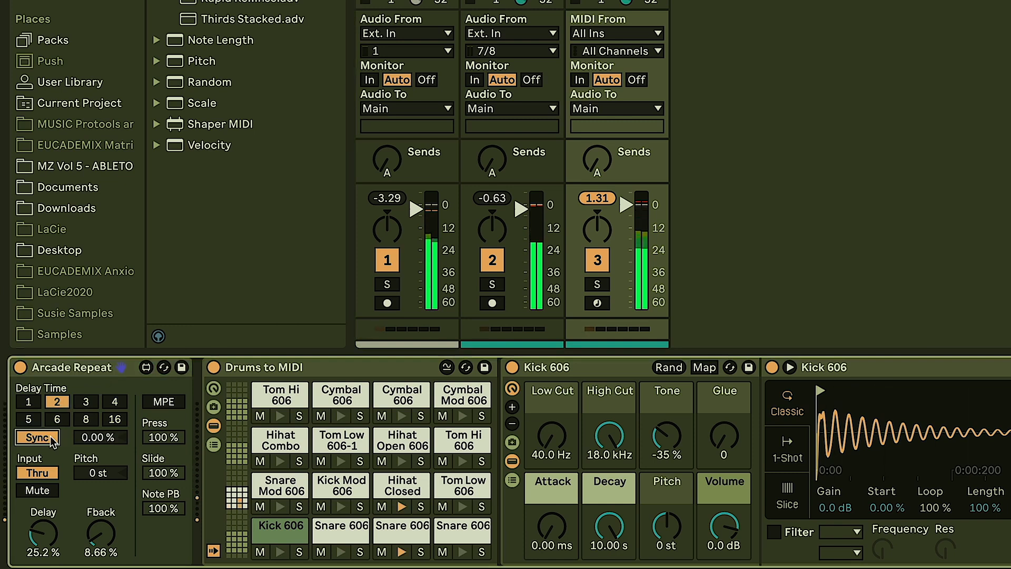
left_click(90, 404)
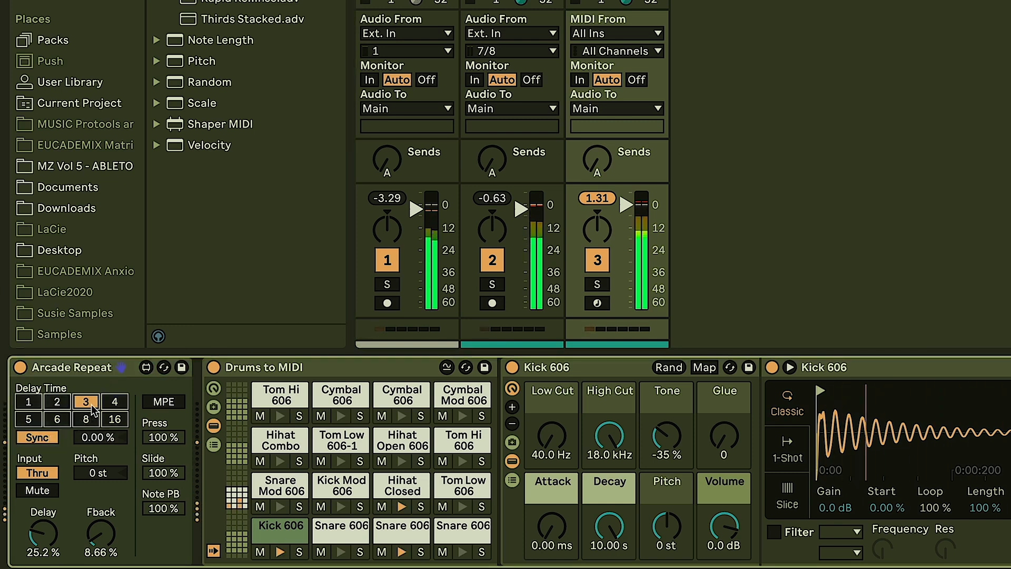
left_click(86, 474)
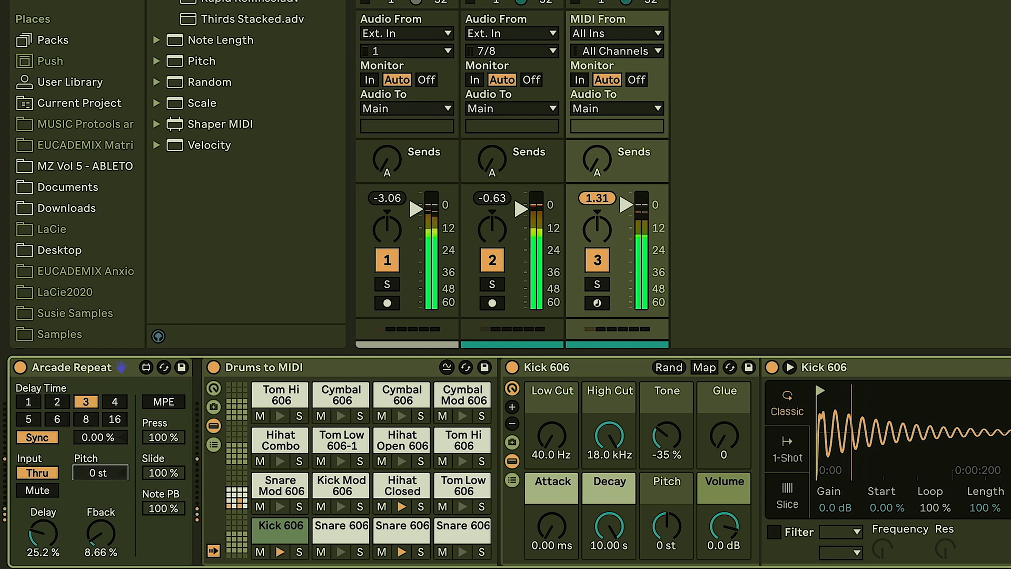
key("Up")
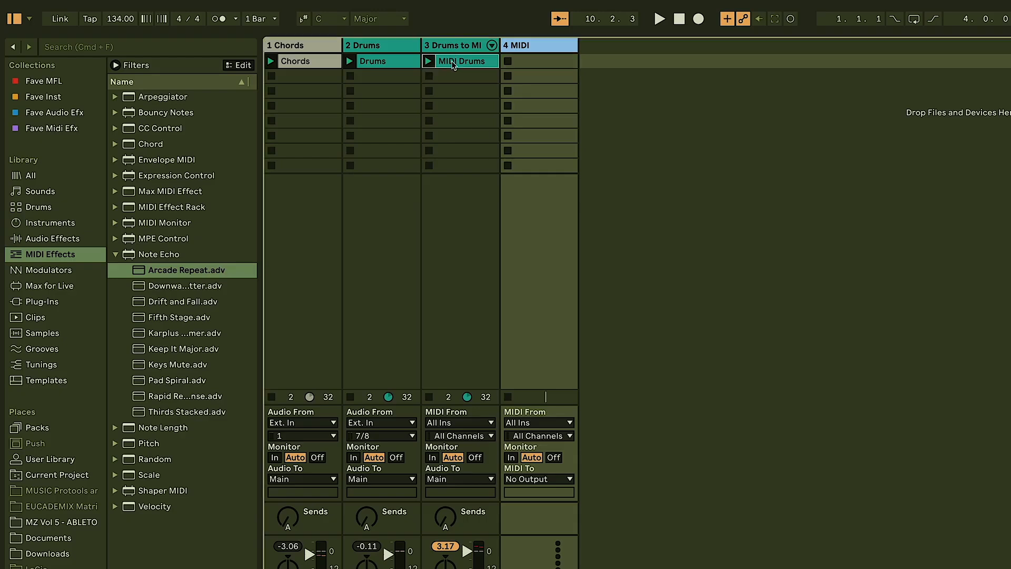
Copy the MIDI Drums clip into the first slot of the 4 MIDI track.
left_click_drag(452, 64, 517, 66)
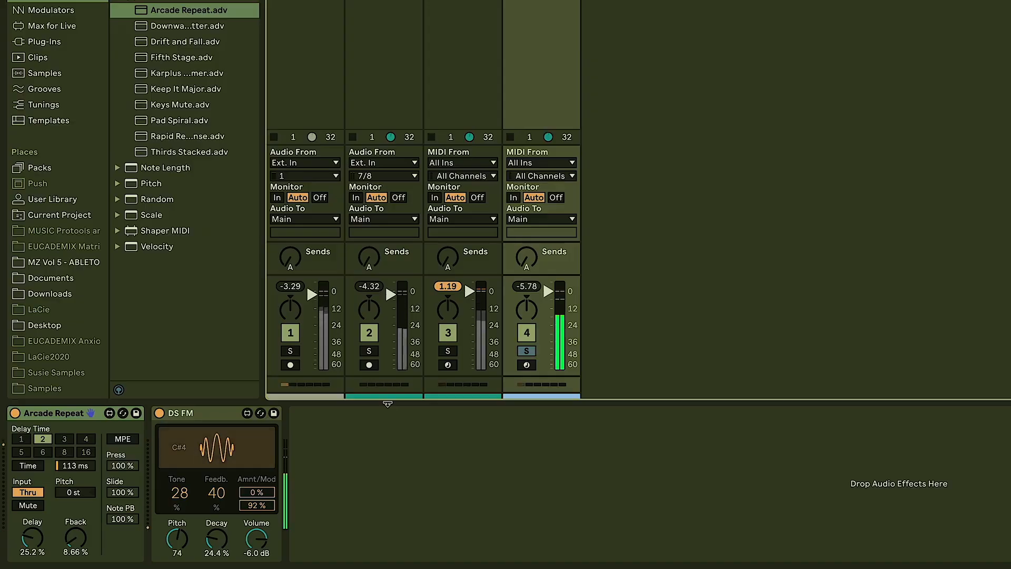
Set the DS FM pitch to 80 and take track 4 out of solo to hear it with the other tracks.
left_click(178, 539)
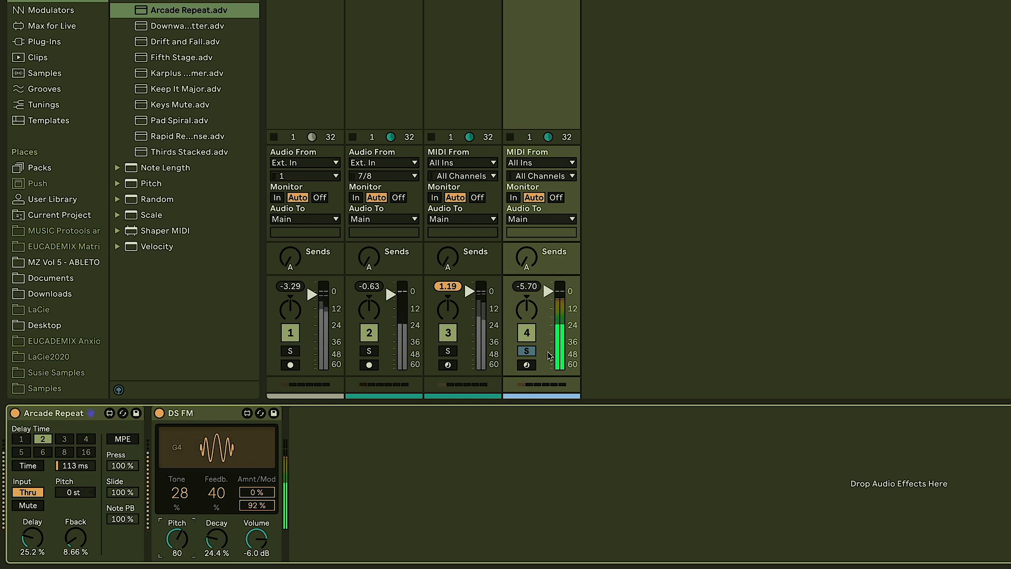
left_click(526, 352)
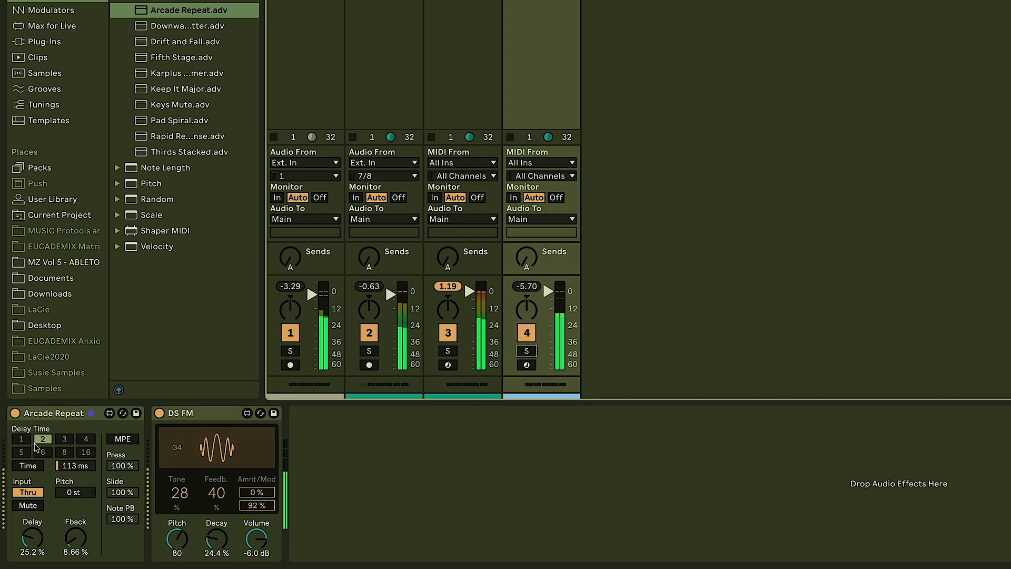